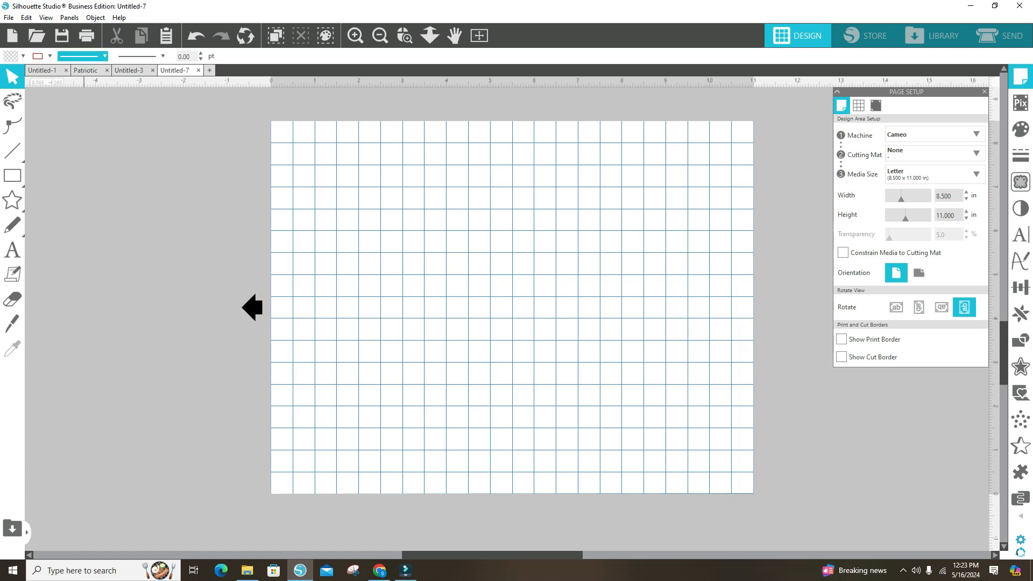
Step: Switch to Chrome and examine the Etsy listing of primitive American flag labels, including its images, item details and delivery information
left_click(379, 570)
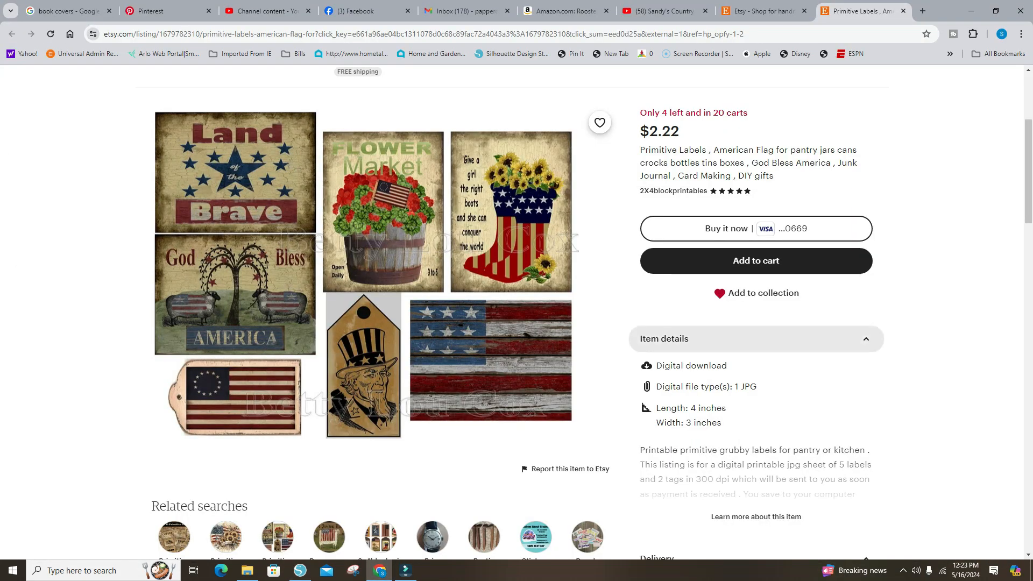
scroll(753, 338, "down", 5)
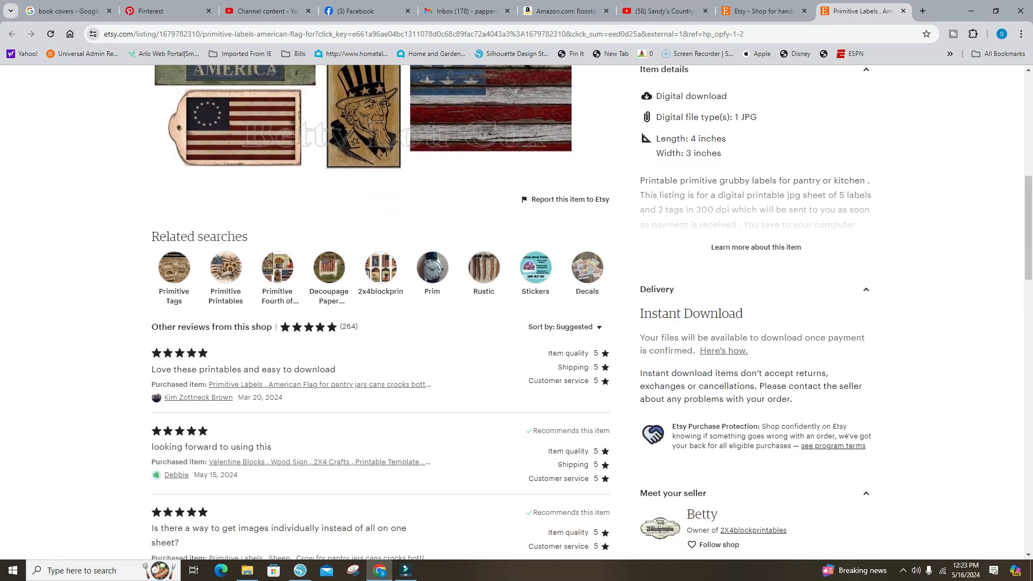
scroll(592, 322, "down", 2)
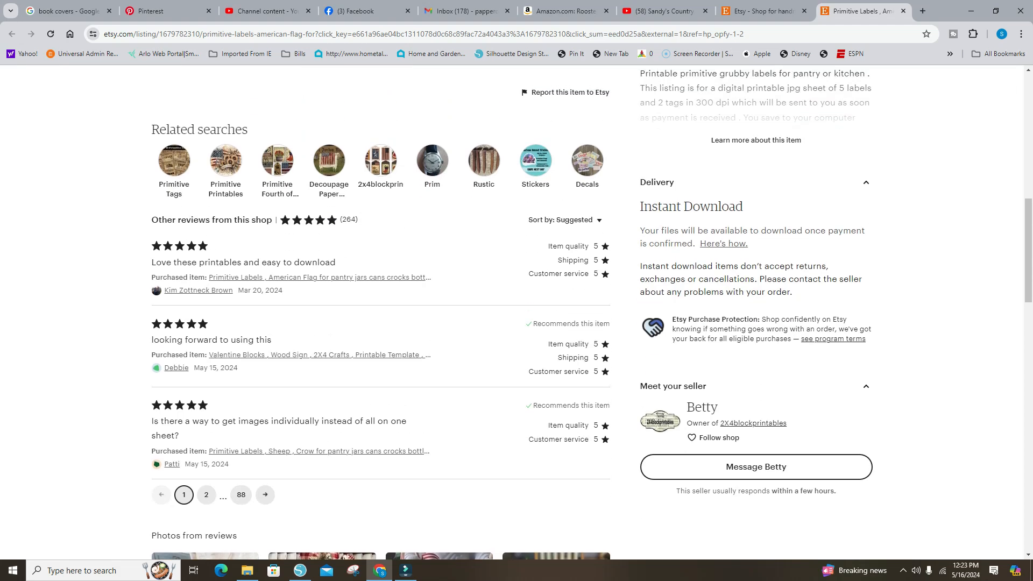
scroll(753, 269, "up", 6)
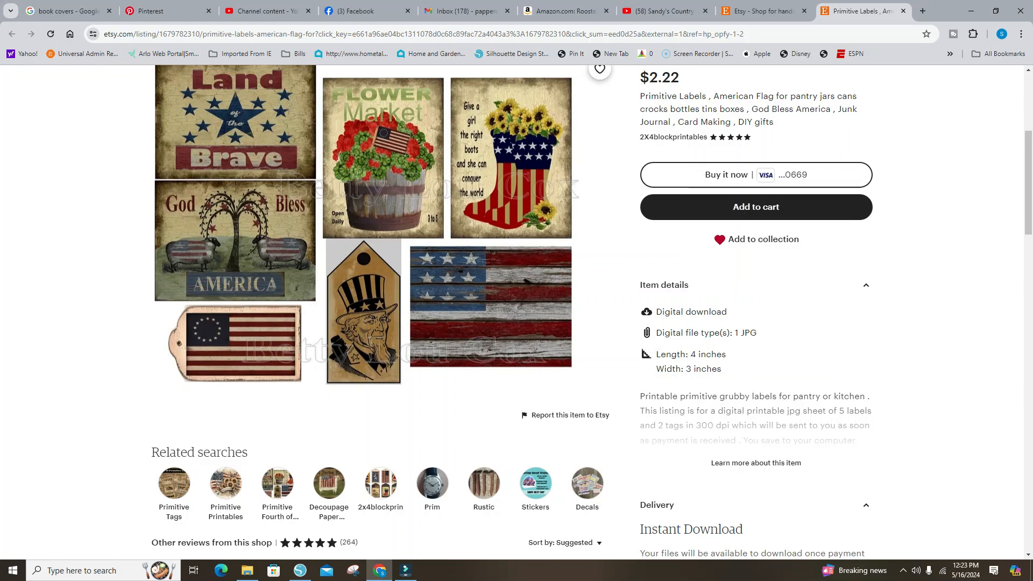
scroll(516, 312, "up", 2)
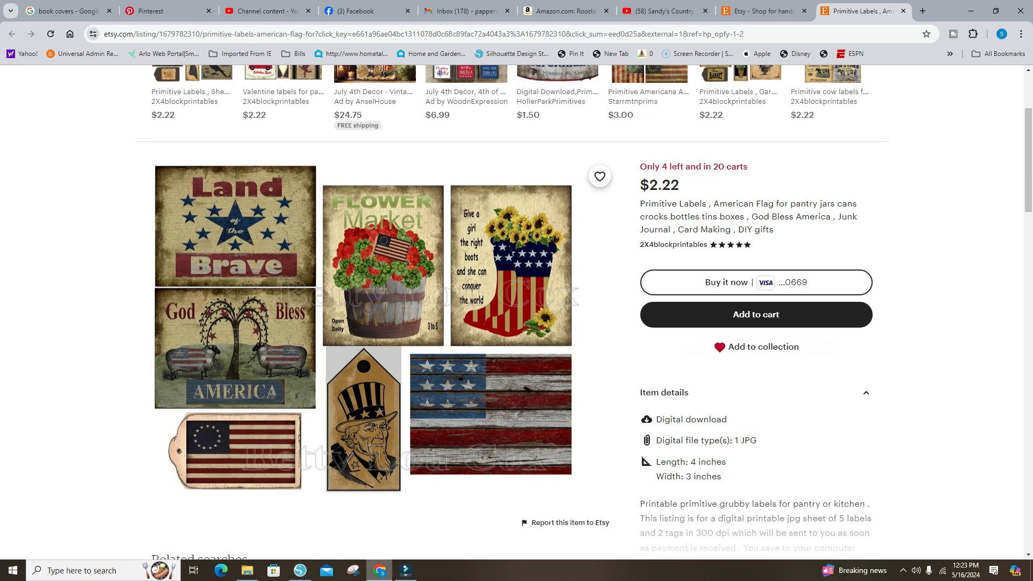
Step: Switch to Silhouette Studio and merge the labelstagsprimitiveamerican image into the blank Untitled-7 page
left_click(301, 571)
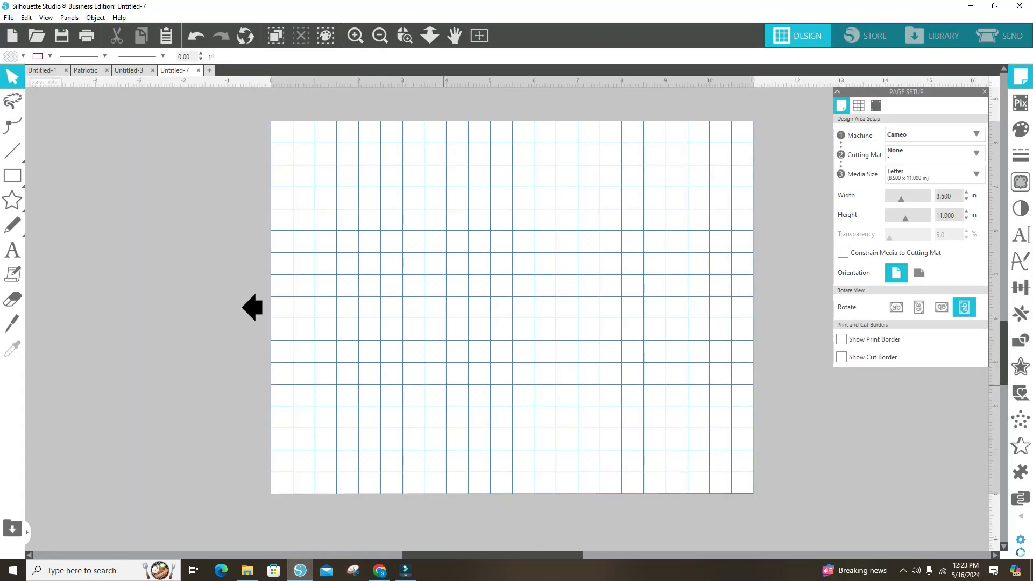
left_click(9, 17)
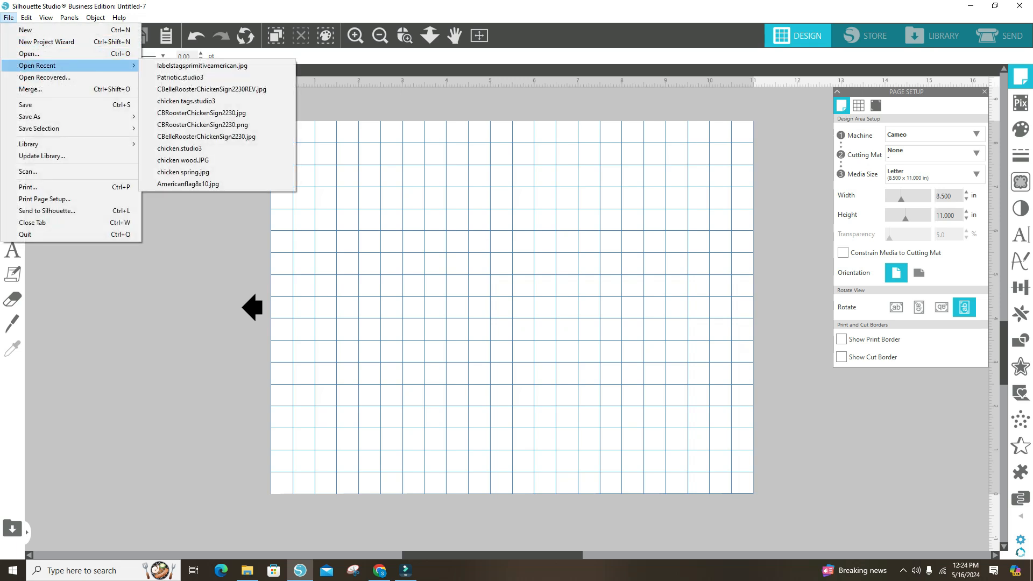
left_click(30, 89)
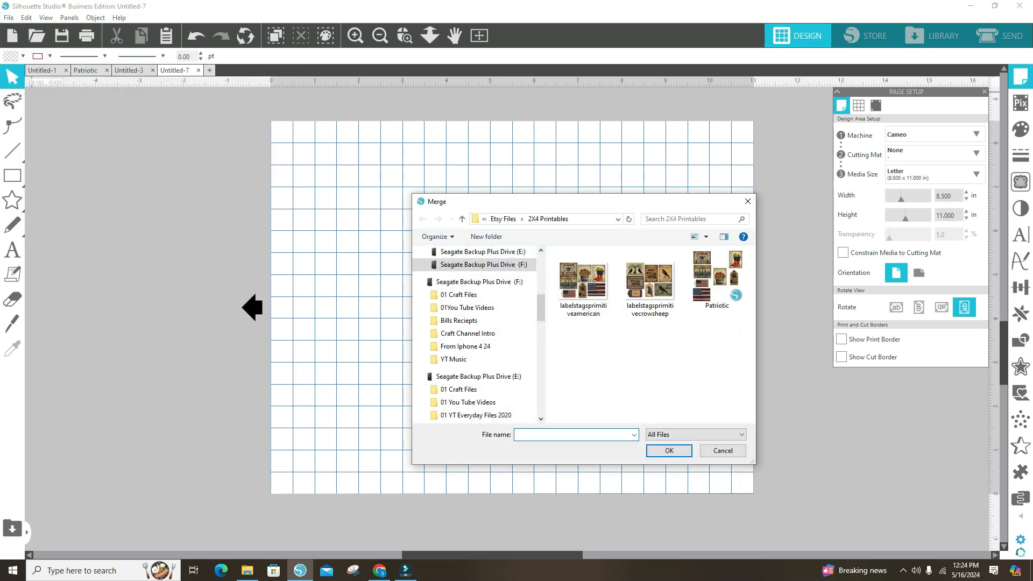
double_click(586, 291)
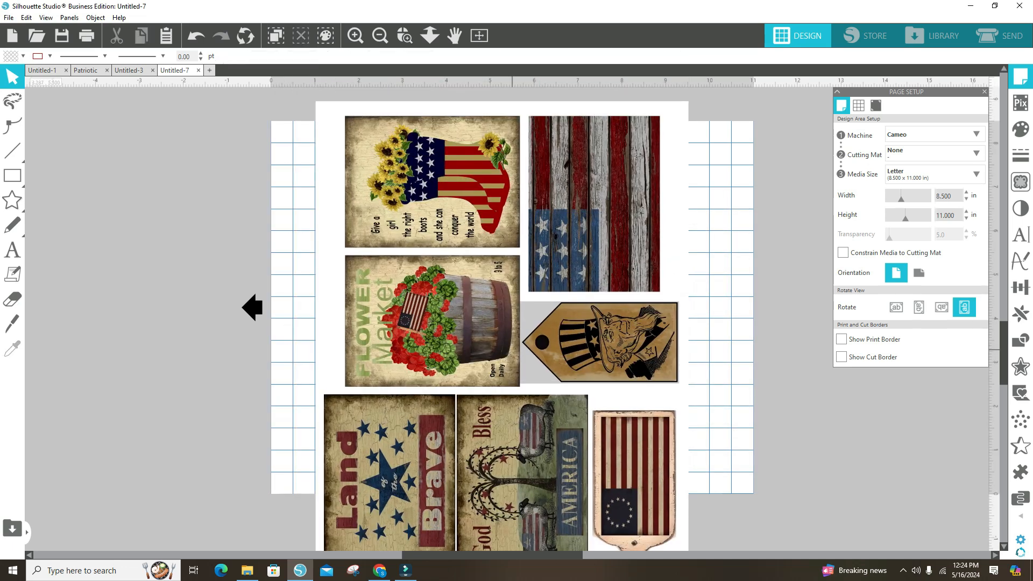
Step: Select the whole merged label sheet as the trace area and raise the trace threshold to 71%
left_click(379, 36)
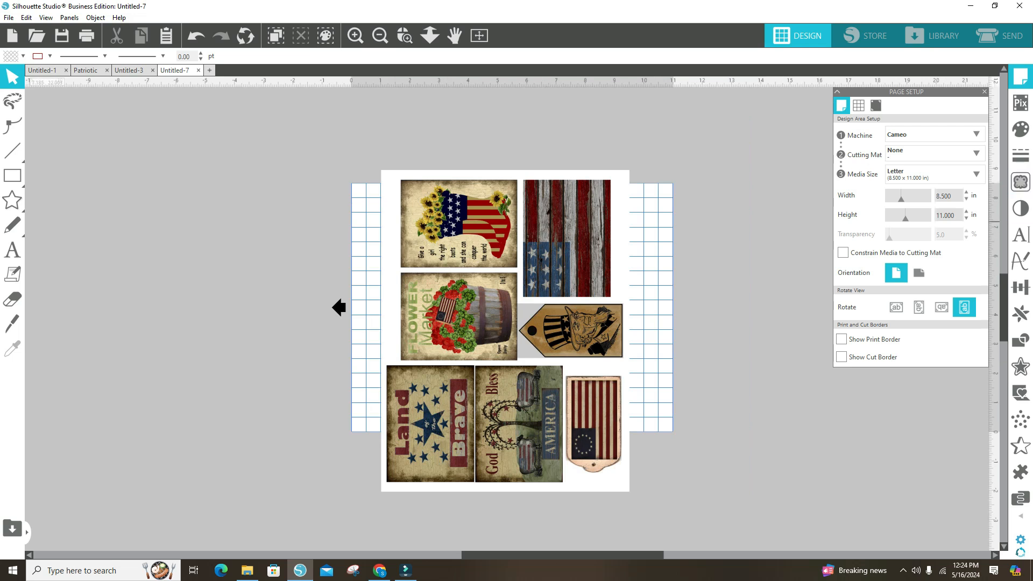
left_click(1020, 182)
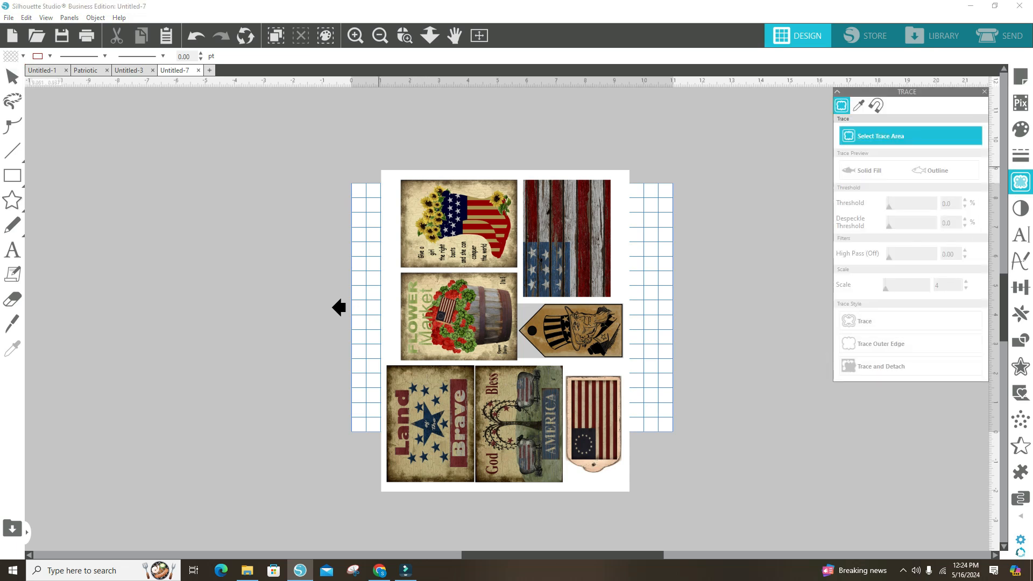
mouse_move(380, 171)
left_mouse_down()
mouse_move(511, 182)
mouse_move(624, 344)
mouse_move(627, 489)
left_mouse_up()
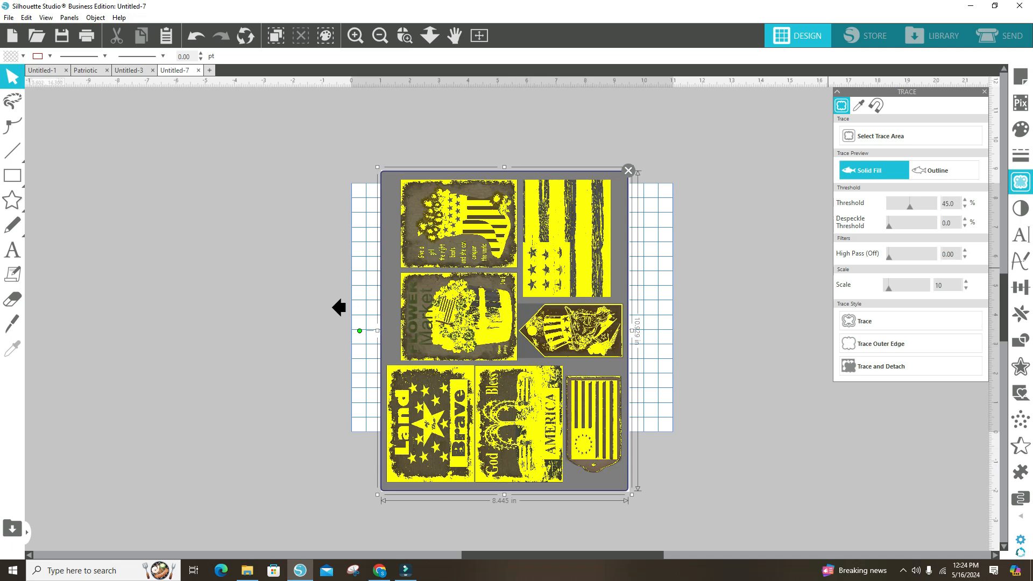
left_click(965, 200)
left_click(964, 200)
left_click_drag(910, 207, 921, 207)
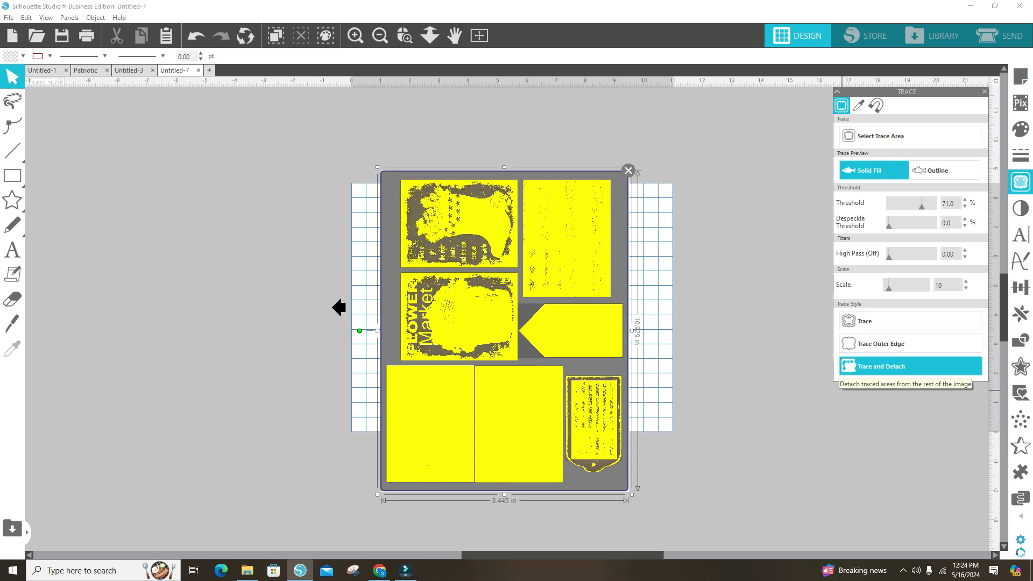
Step: Trace and detach the label images, and move the leftover sheet background off the page
left_click(882, 366)
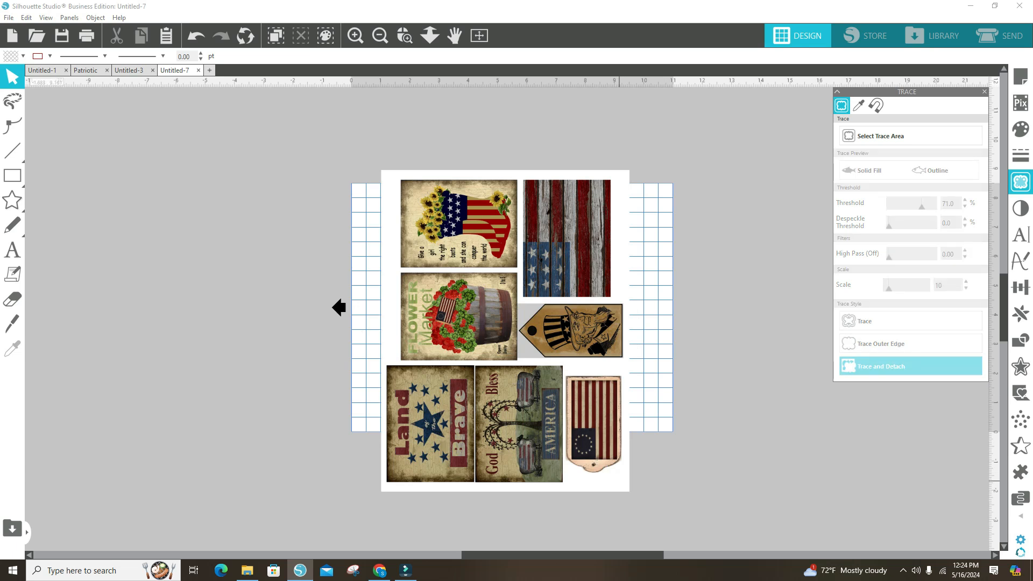
mouse_move(619, 480)
left_mouse_down()
mouse_move(526, 492)
mouse_move(265, 404)
left_mouse_up()
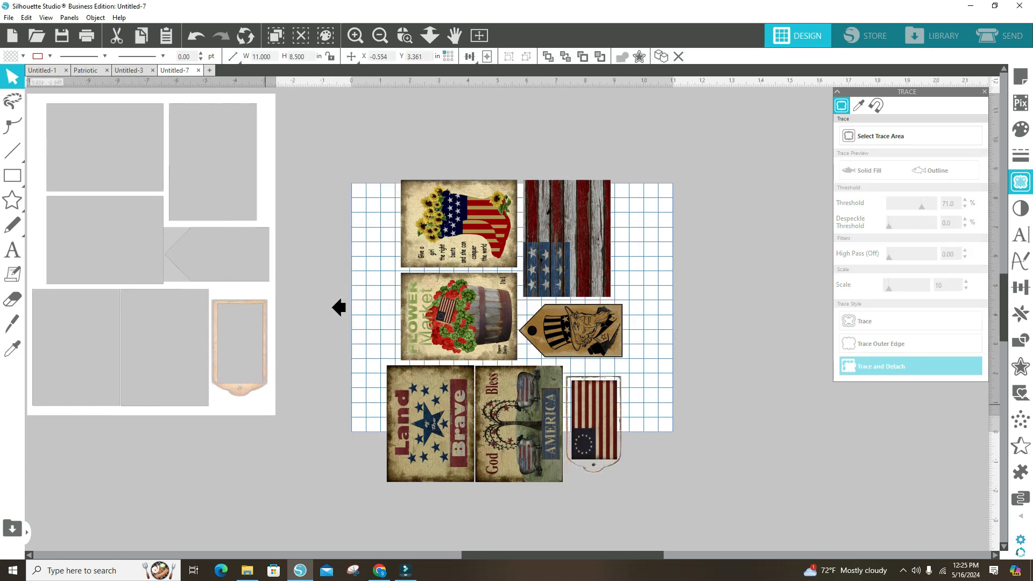
left_click(265, 404)
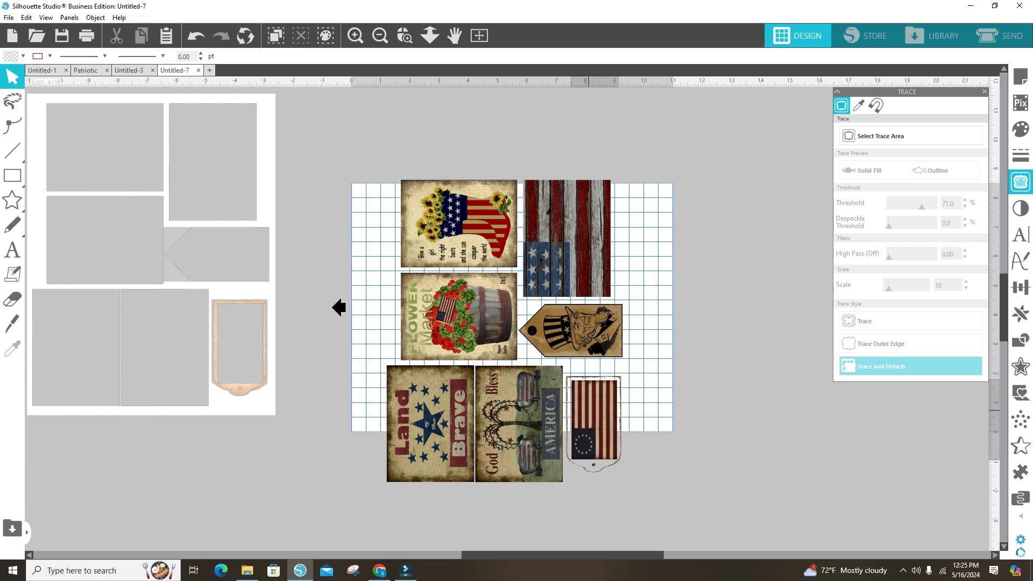
Step: Copy the detached flag with the circle of stars and paste it into a new document
left_click(589, 410)
right_click(588, 411)
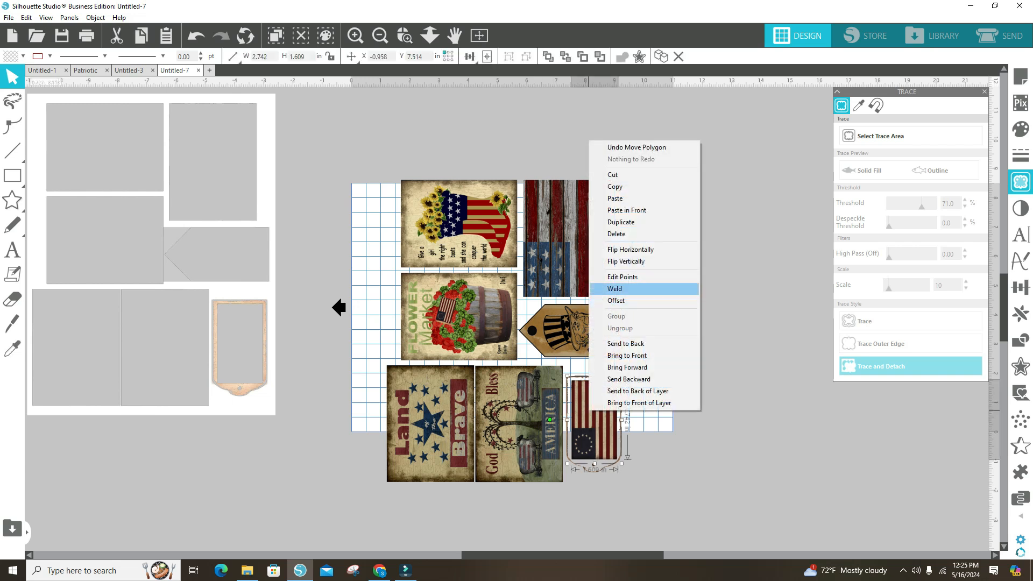
left_click(615, 186)
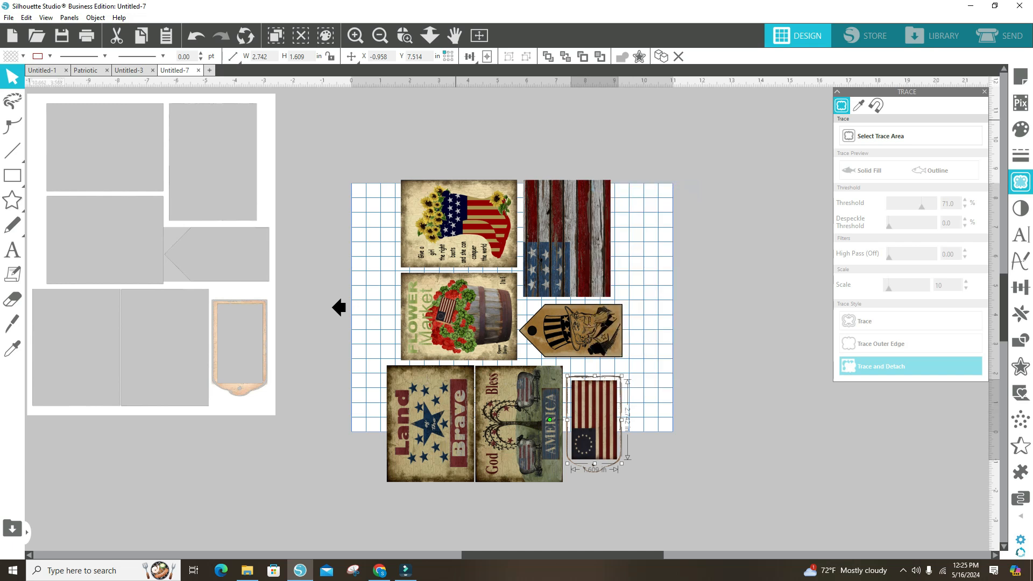
left_click(209, 70)
right_click(467, 192)
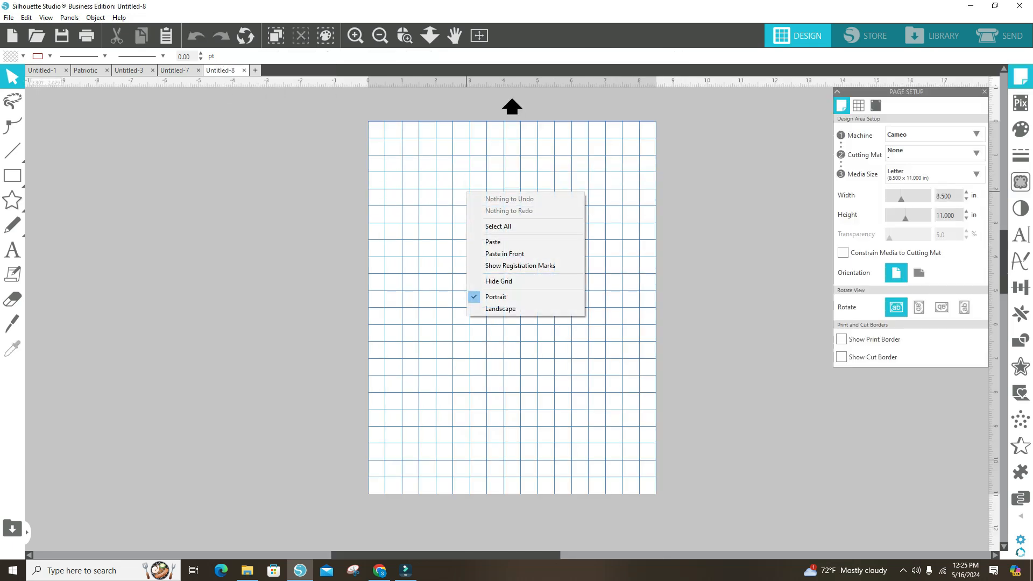
left_click(493, 242)
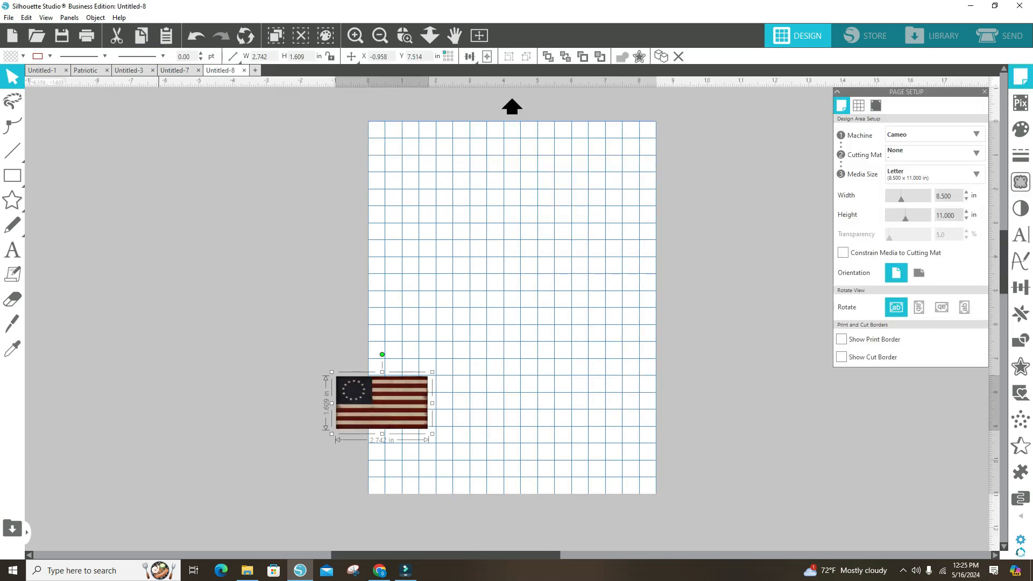
Step: Copy the God Bless America sheep label from Untitled-7 and paste it into Untitled-8
left_click(172, 70)
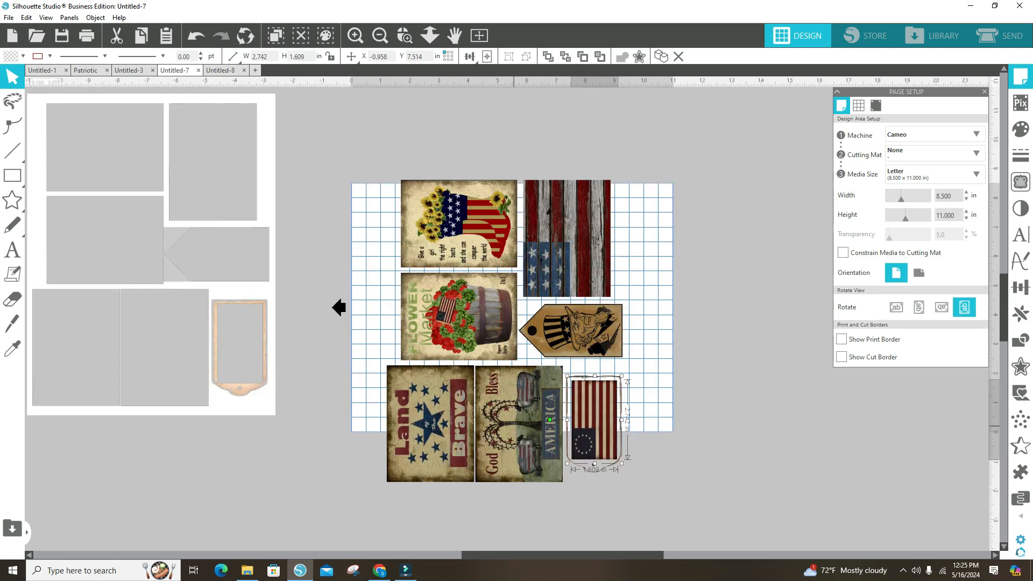
left_click(513, 425)
right_click(513, 427)
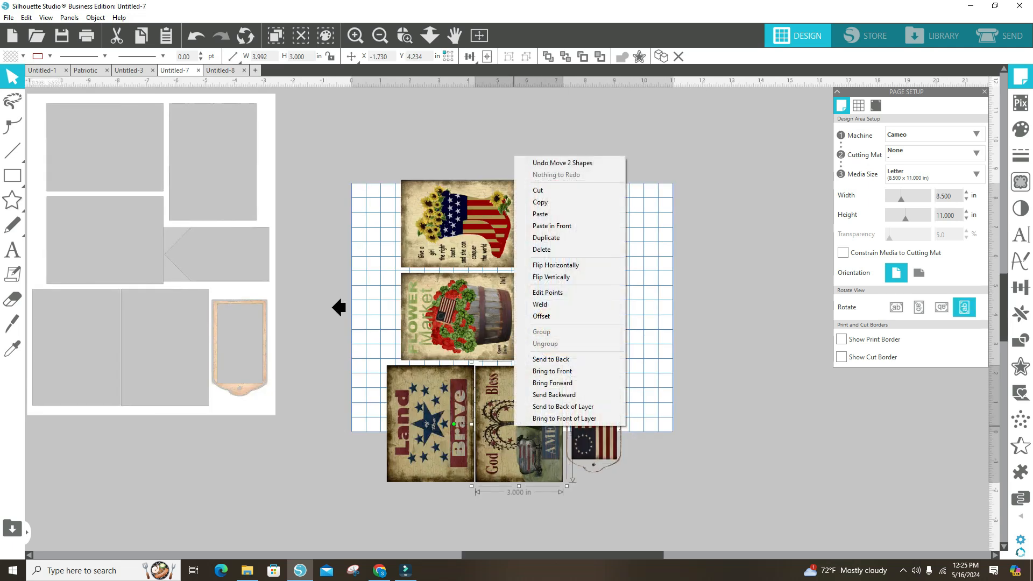
left_click(543, 201)
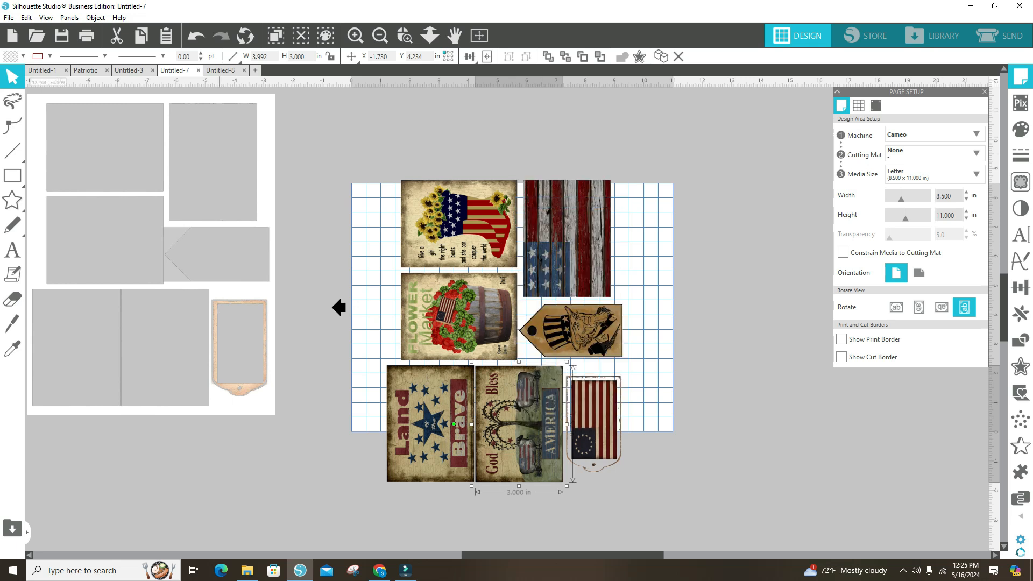
left_click(220, 70)
right_click(538, 237)
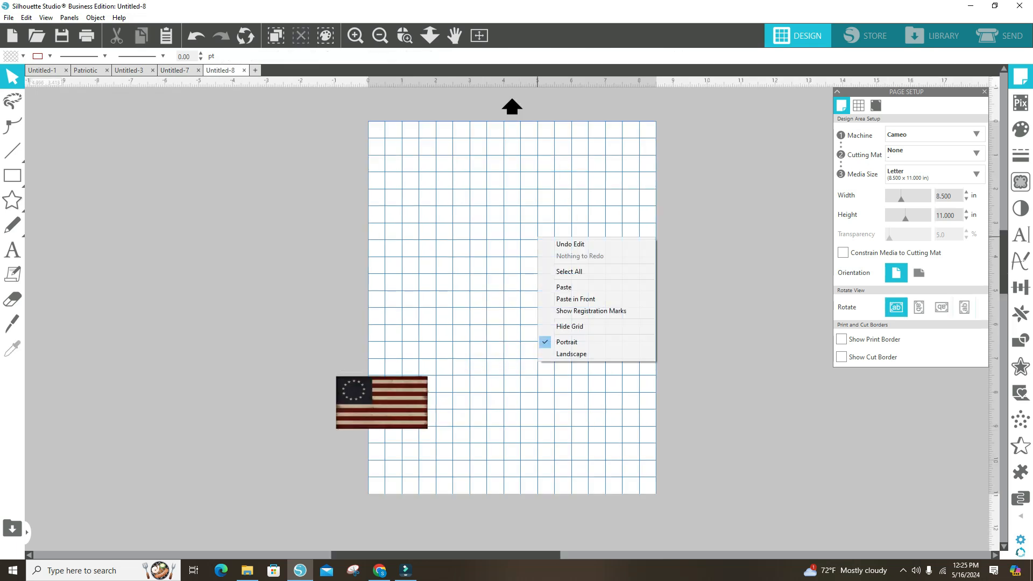
left_click(564, 287)
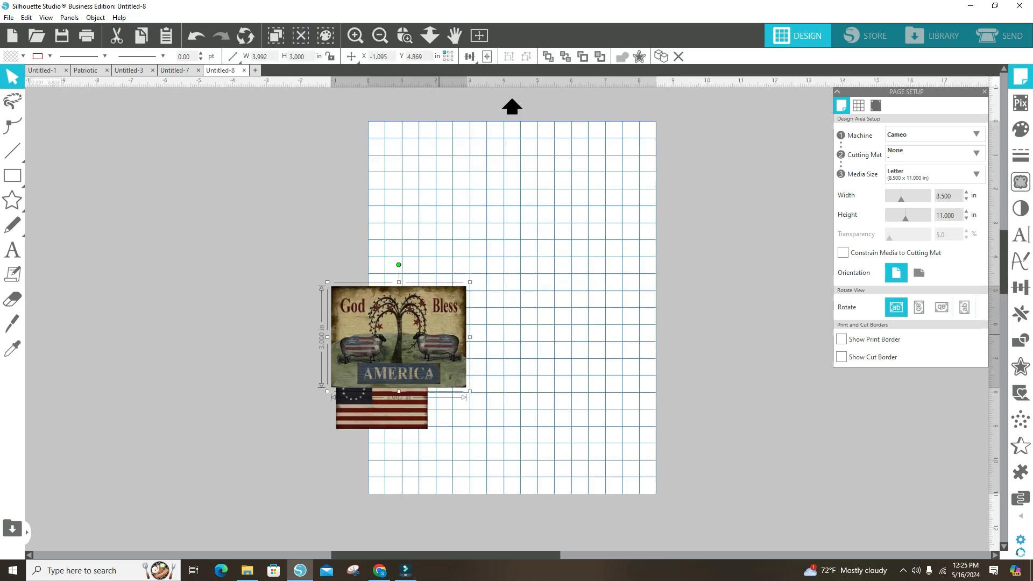
Step: Place the God Bless America label near the page's upper edge with the flag below it, and enlarge the flag proportionally
left_click_drag(439, 322, 489, 196)
left_click_drag(382, 402, 460, 296)
left_click_drag(508, 326, 589, 374)
Step: Enlarge the God Bless America label to about 4.06 in wide and align the flag's left edge beneath it
left_click(500, 236)
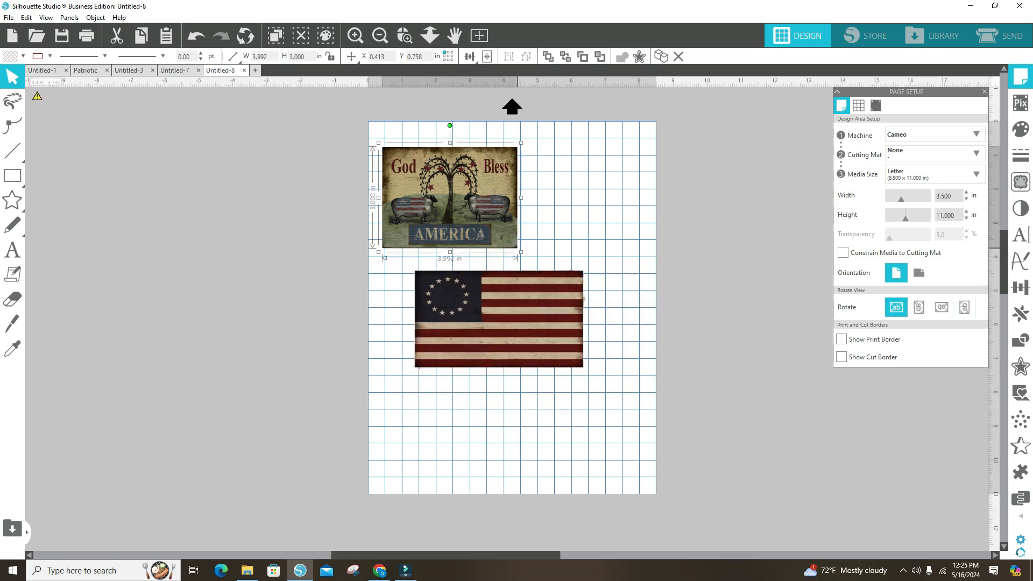
mouse_move(520, 251)
left_mouse_down()
mouse_move(605, 320)
mouse_move(524, 254)
left_mouse_up()
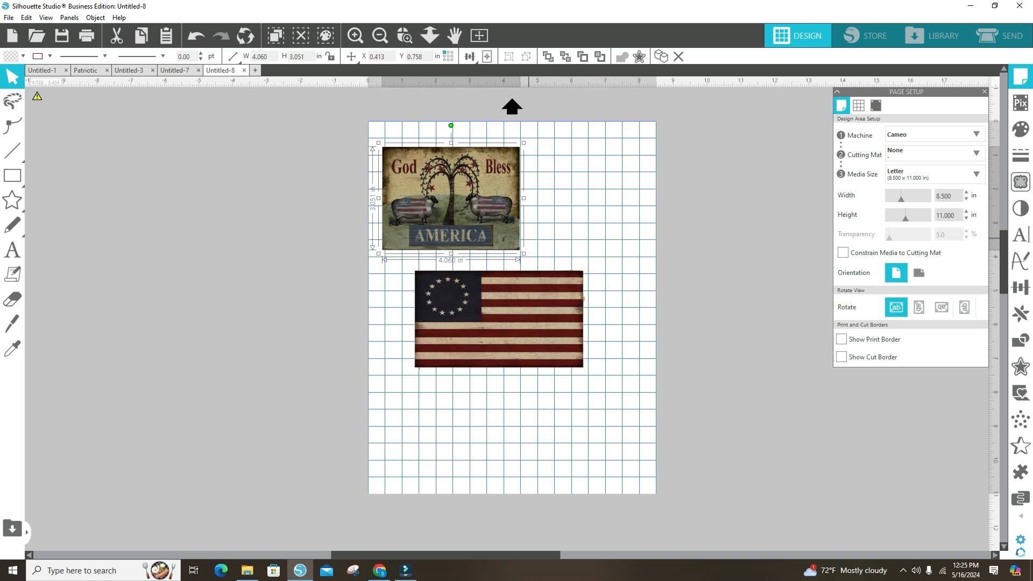
left_click_drag(498, 319, 466, 321)
left_click(461, 412)
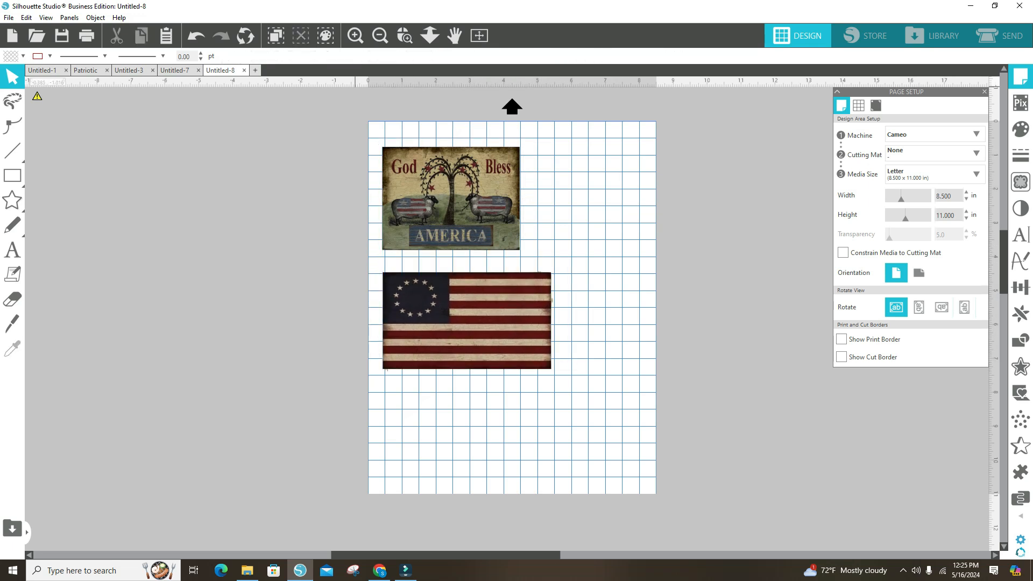
Step: Bring up the Untitled-3 layout with its four flags and God Bless America label, and open its print settings
left_click(134, 71)
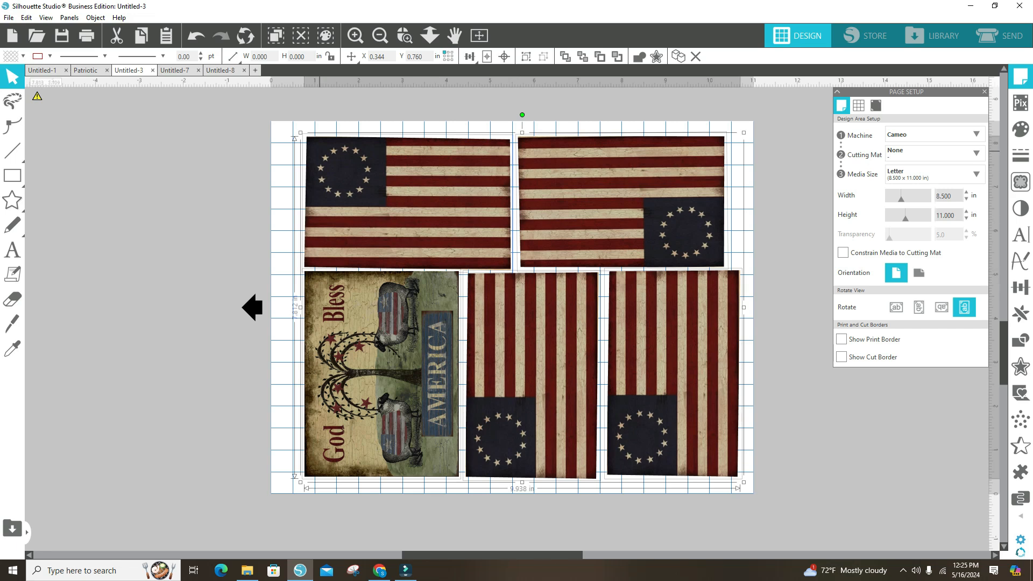
left_click(9, 17)
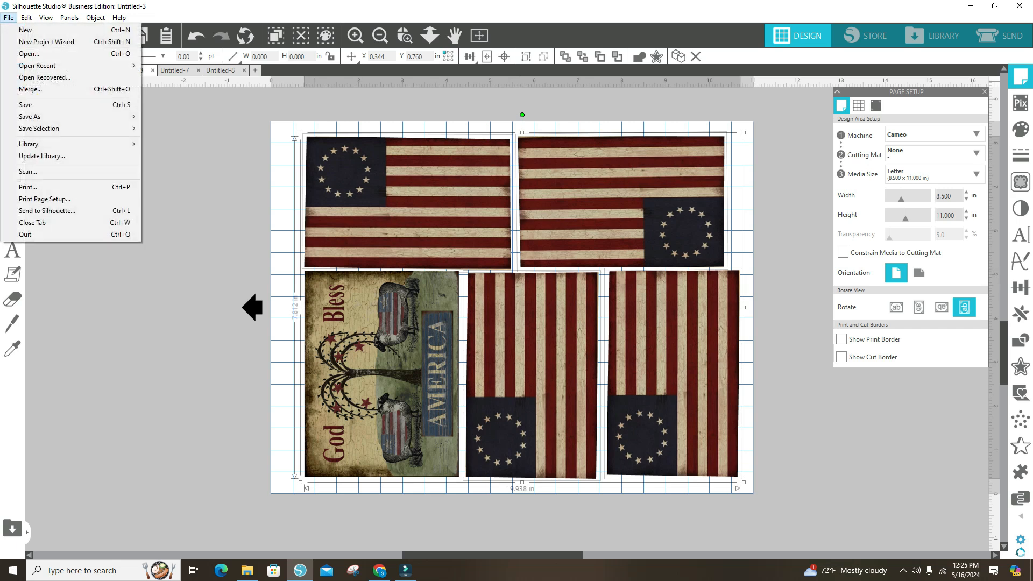
left_click(28, 186)
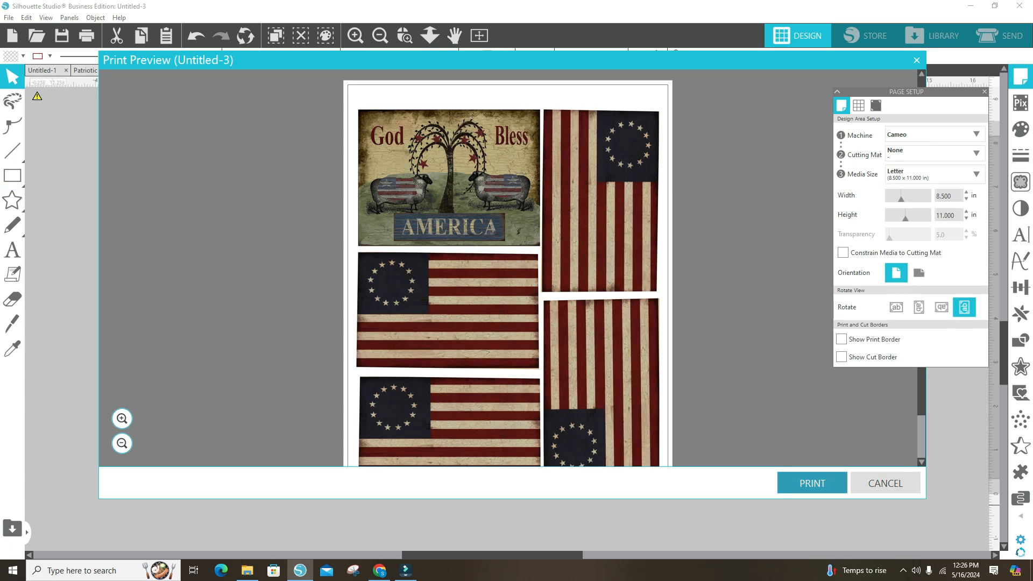
left_click(811, 482)
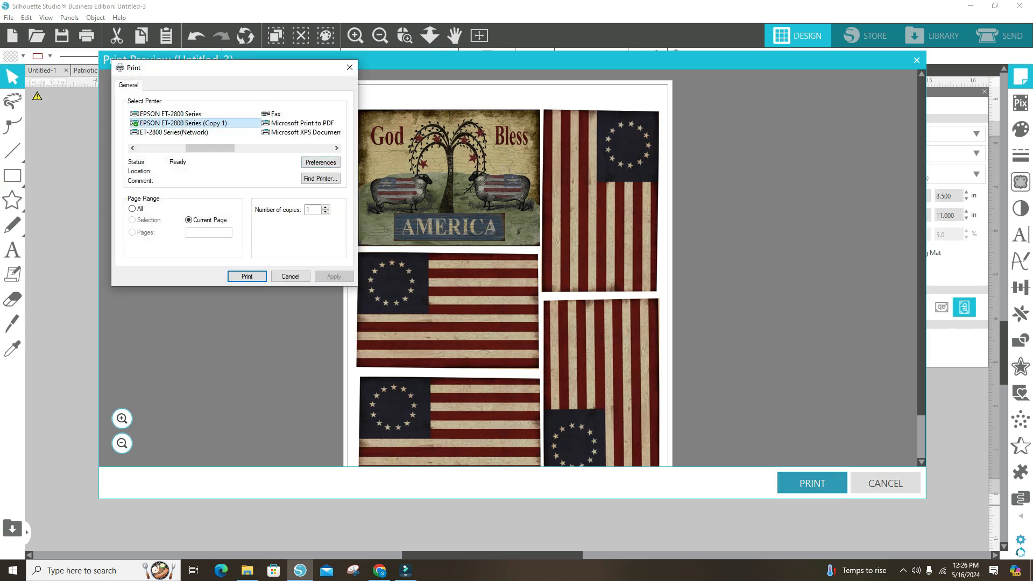
Step: Choose the EPSON ET-2800 Series (Copy 1) printer, accept its printing preferences, preview the printout, and close the preview
left_click(183, 124)
left_click(320, 162)
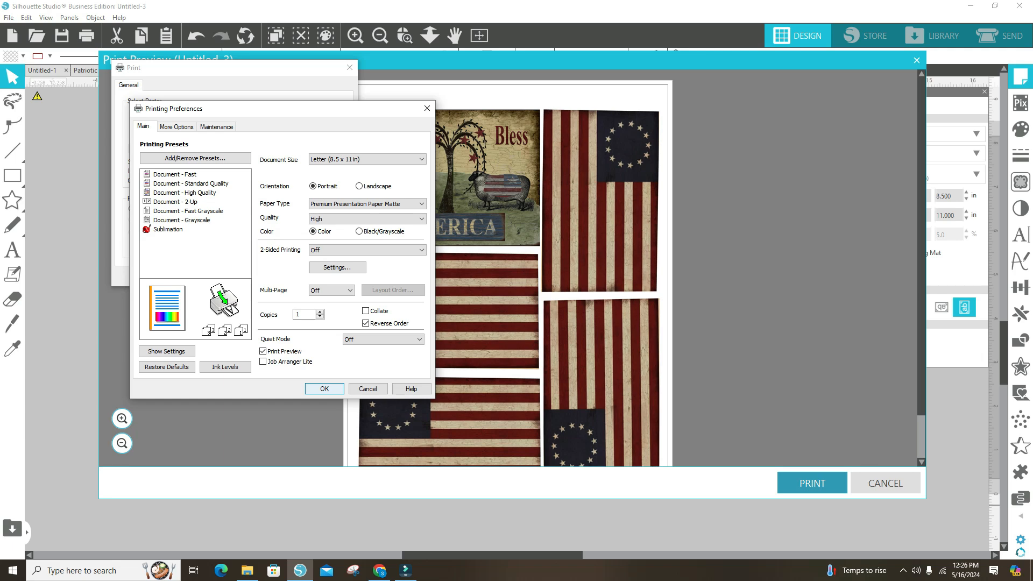
left_click(324, 389)
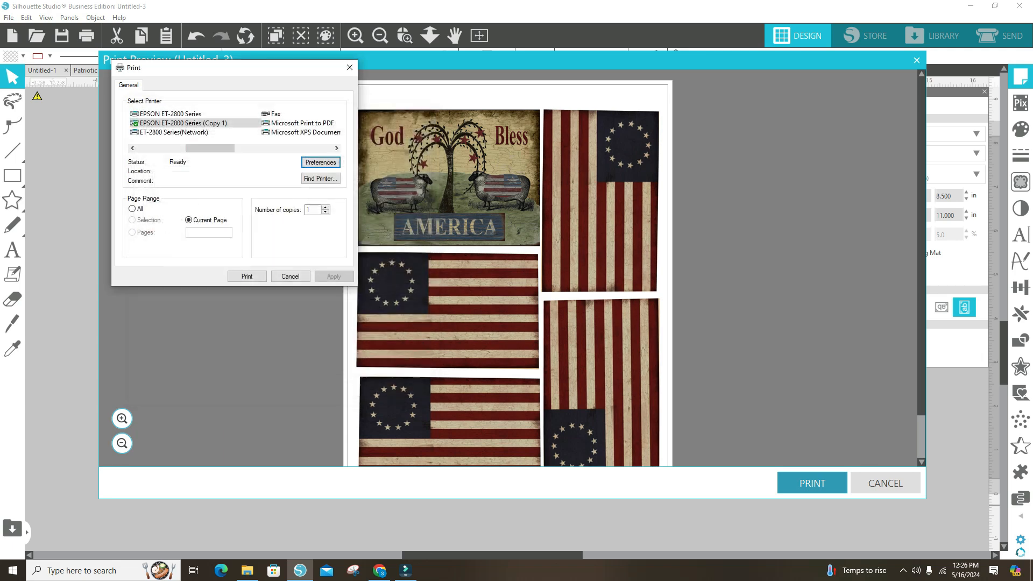
left_click(247, 276)
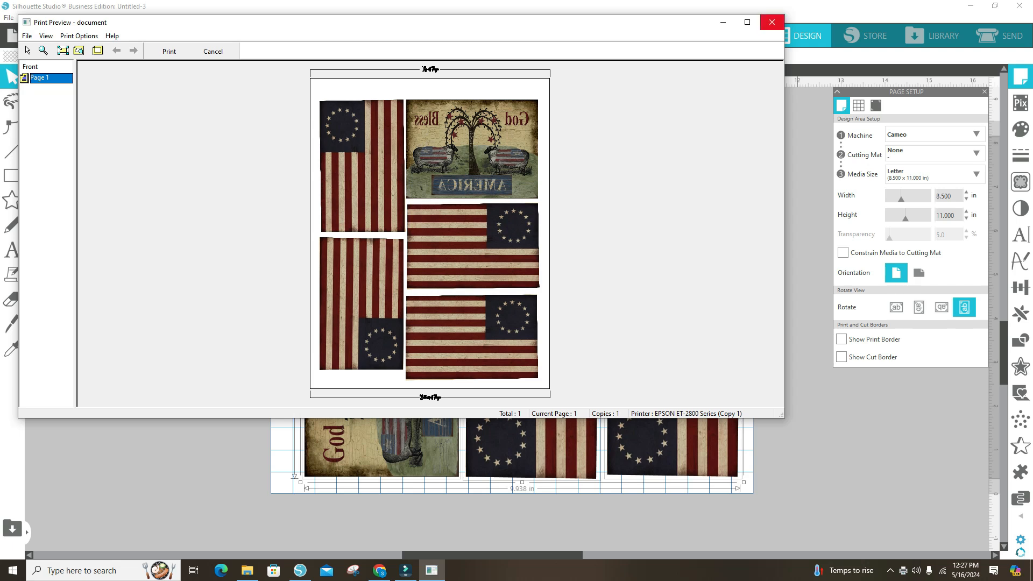
left_click(772, 22)
left_click(425, 238)
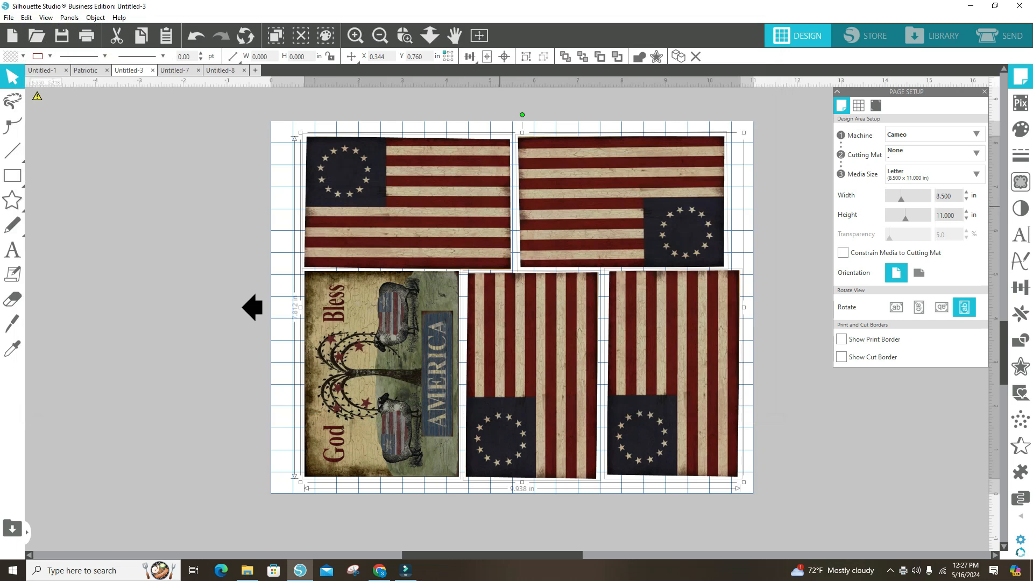